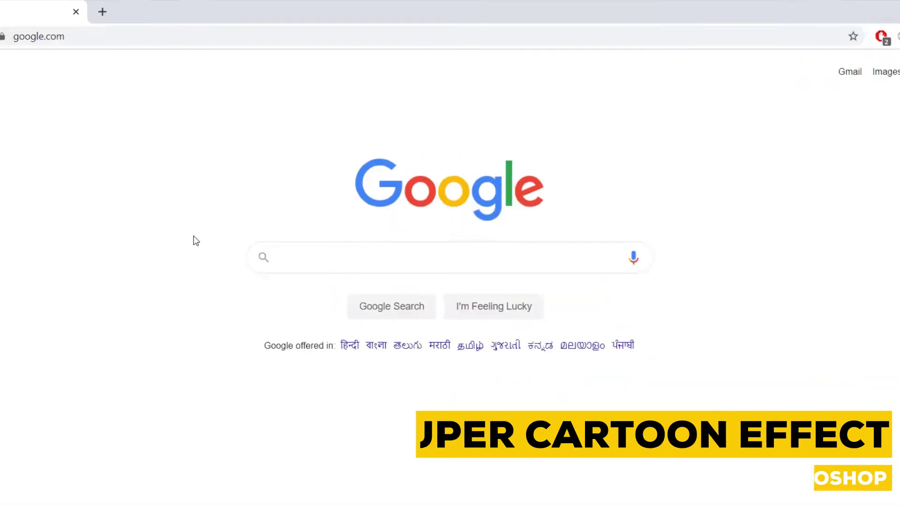
# Search Google for 'cute little girl'
pyautogui.click(283, 256)
pyautogui.write('cu')
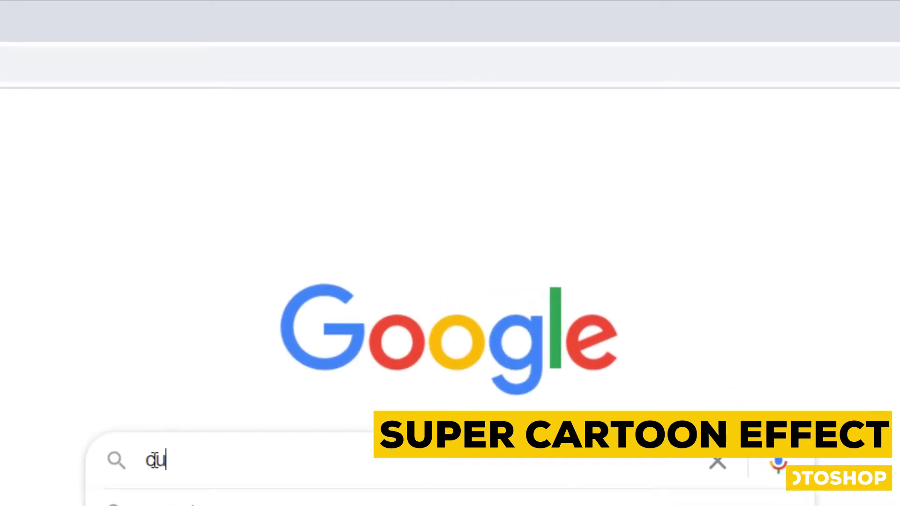
pyautogui.write('te ')
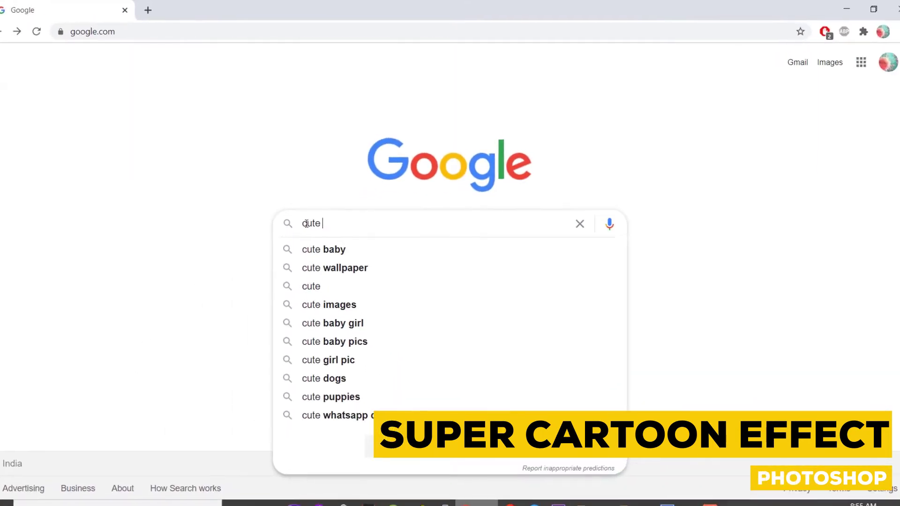
pyautogui.write('li')
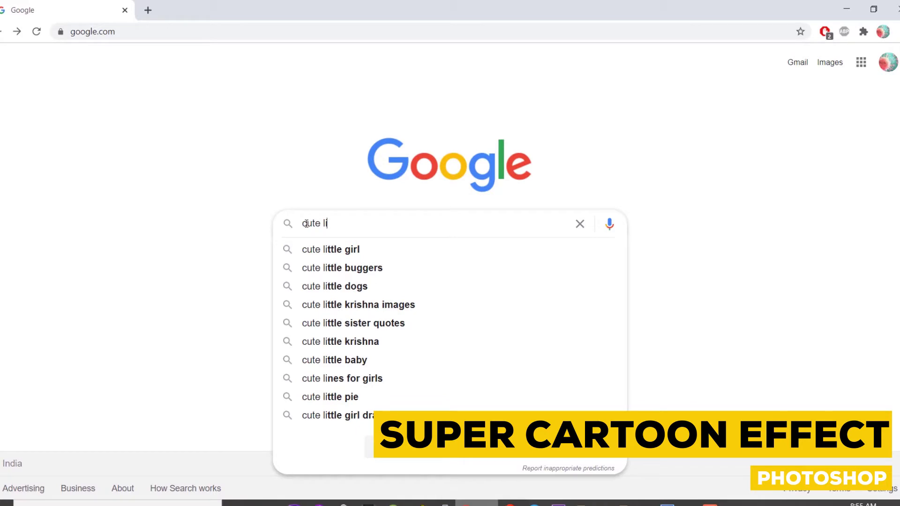
pyautogui.press('Down')
pyautogui.press('Return')
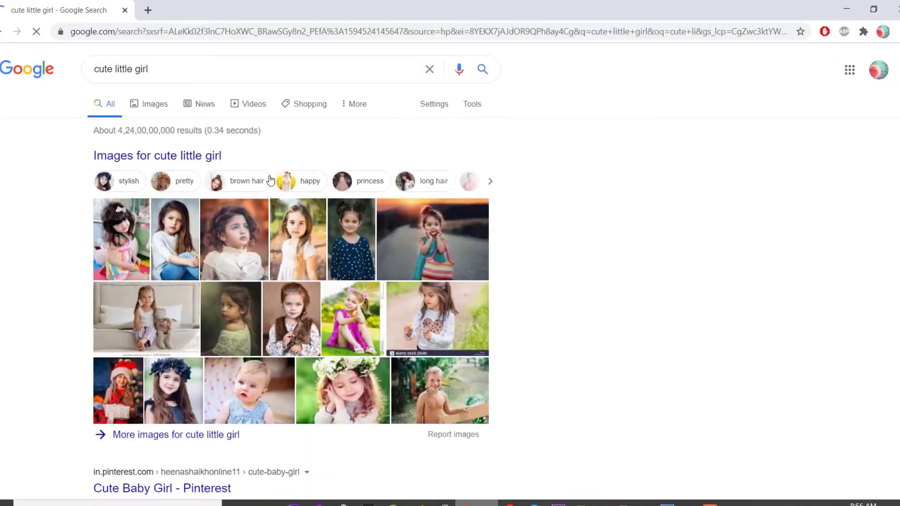
# Show image results, preview the curly-haired girl's photo, and switch to File Explorer
pyautogui.click(164, 105)
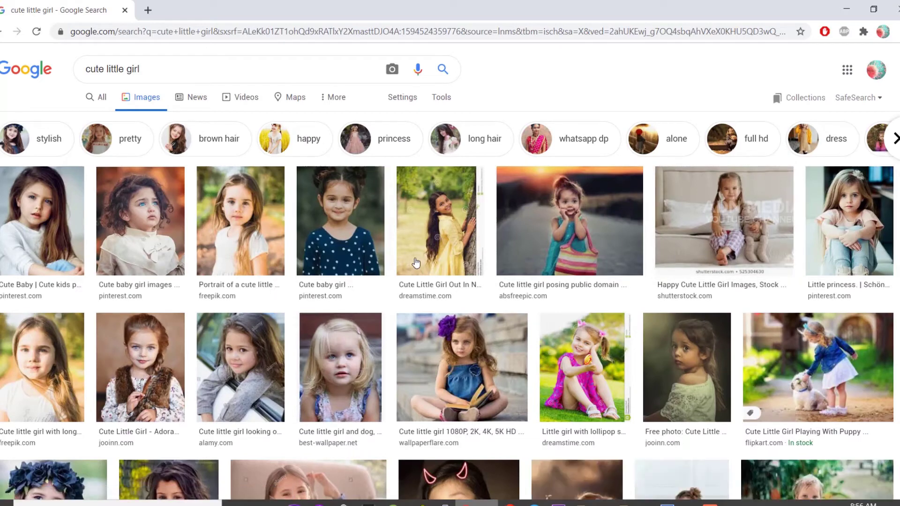
pyautogui.click(150, 216)
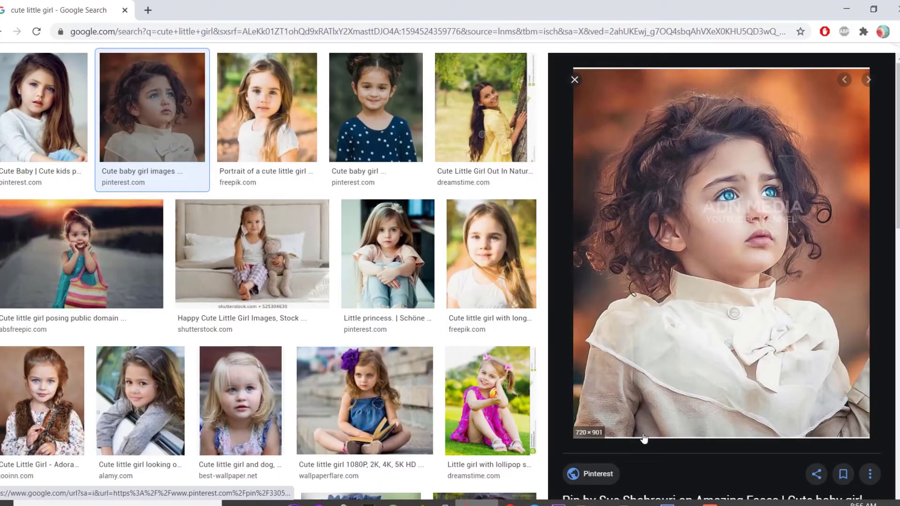
pyautogui.hotkey('alt', 'Tab')
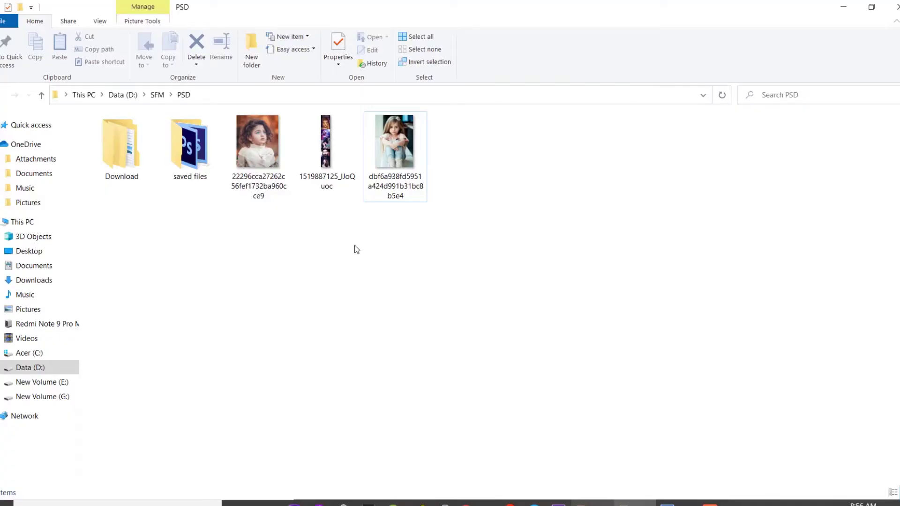
# Preview the curly-haired girl's JPG in Photos, then drag it into Photoshop to open it
pyautogui.click(250, 153)
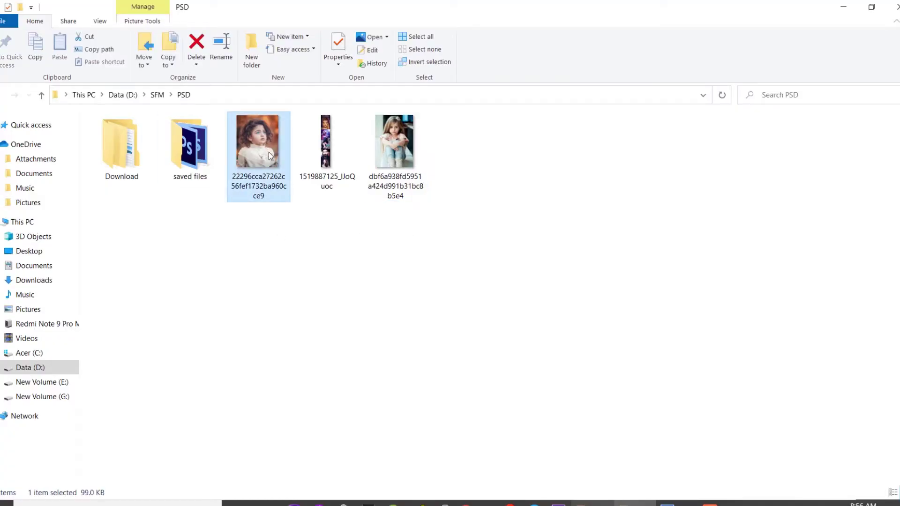
pyautogui.doubleClick(269, 155)
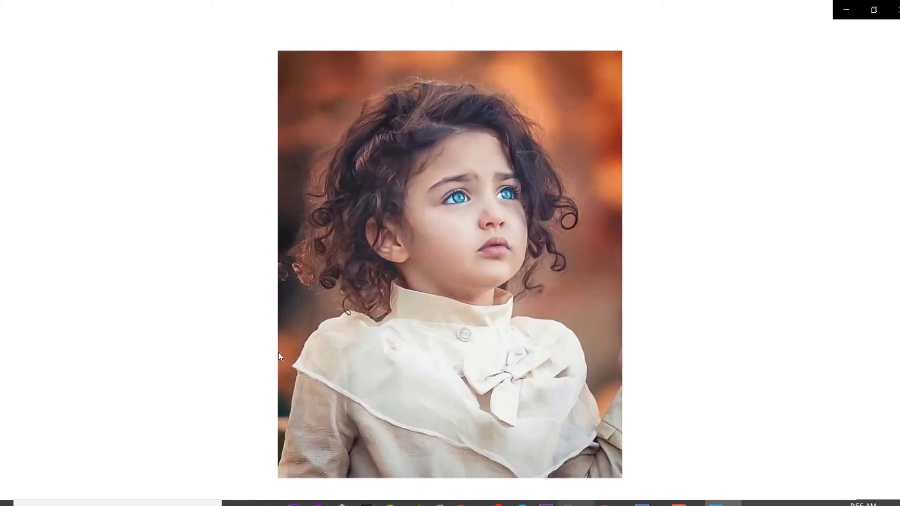
pyautogui.click(895, 10)
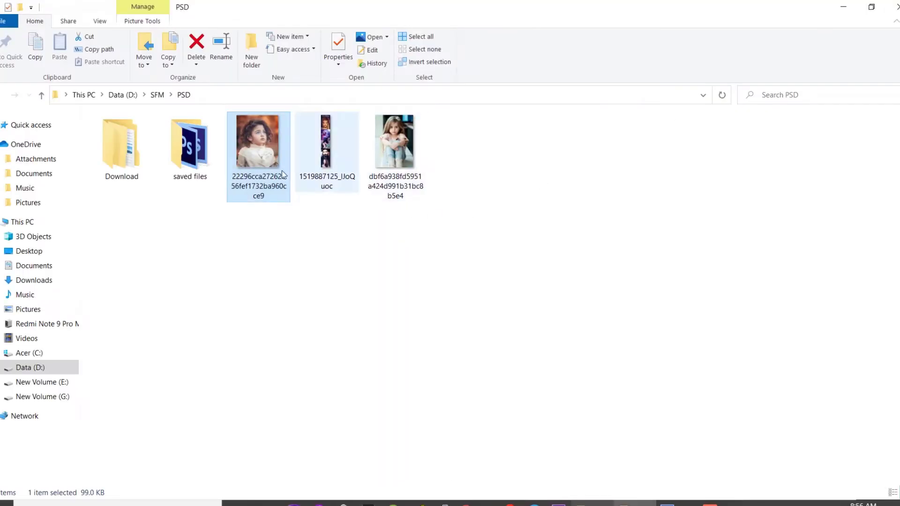
pyautogui.moveTo(258, 145)
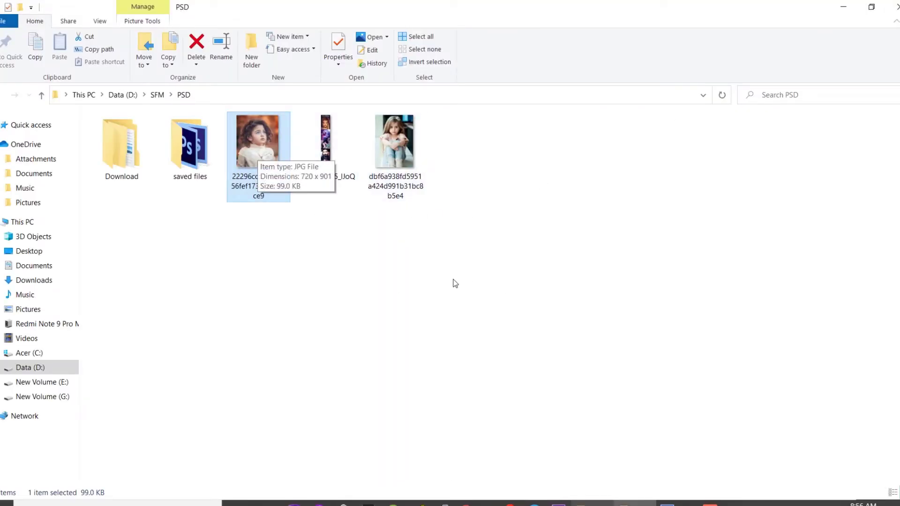
pyautogui.moveTo(248, 180)
pyautogui.mouseDown()
pyautogui.moveTo(673, 504)
pyautogui.moveTo(322, 260)
pyautogui.mouseUp()
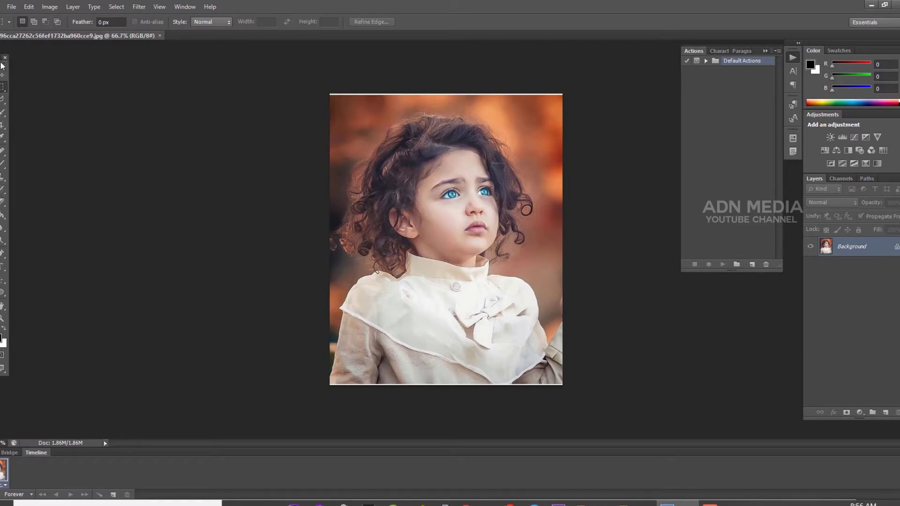
# Select the Move tool and show the Actions panel with its options menu
pyautogui.click(3, 75)
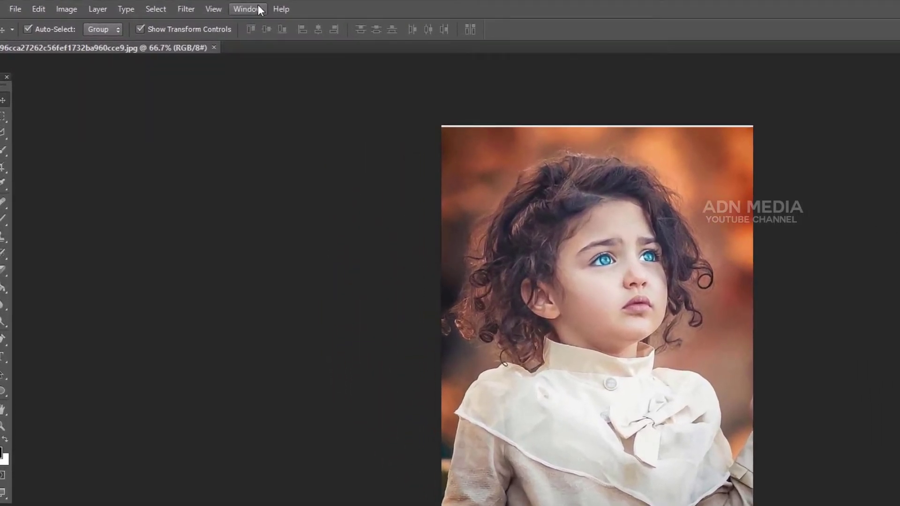
pyautogui.click(192, 6)
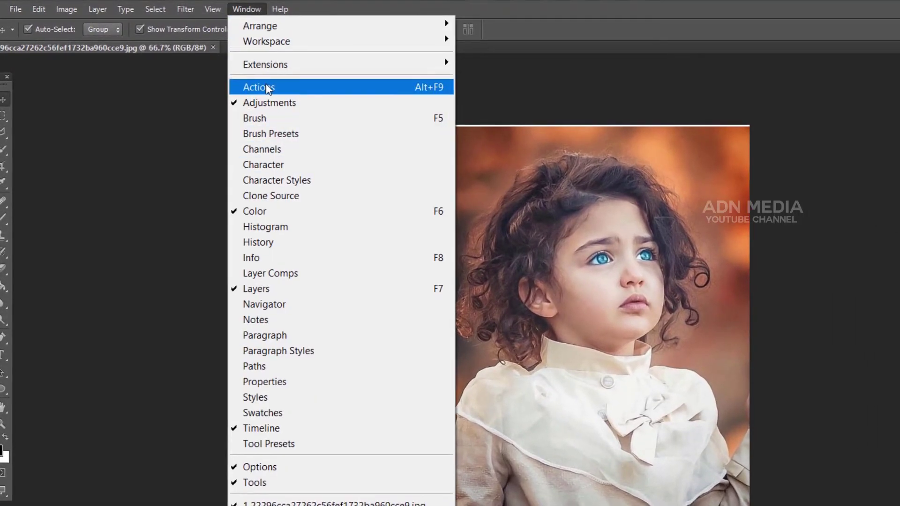
pyautogui.click(313, 89)
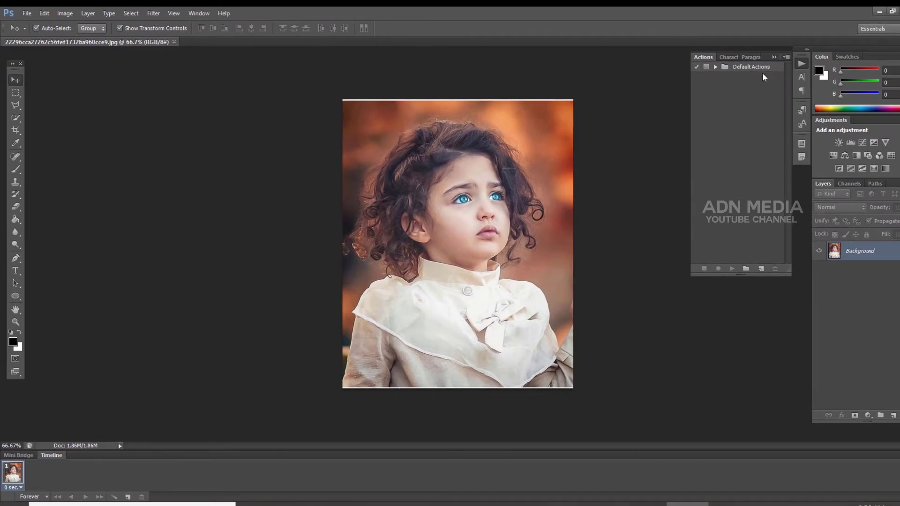
pyautogui.click(784, 58)
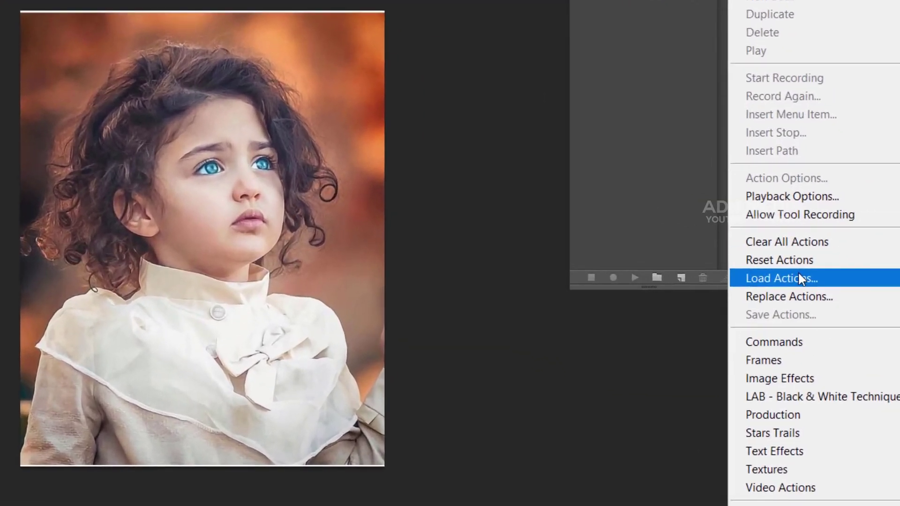
# Load SUPER CARTOONIZ.atn from the Download > super cartoon folder into the Actions panel
pyautogui.click(763, 278)
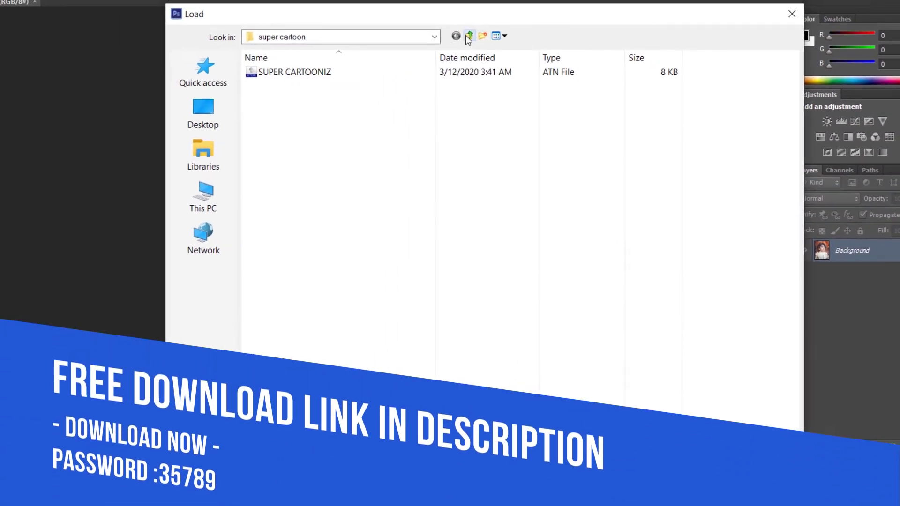
pyautogui.click(467, 38)
pyautogui.doubleClick(305, 101)
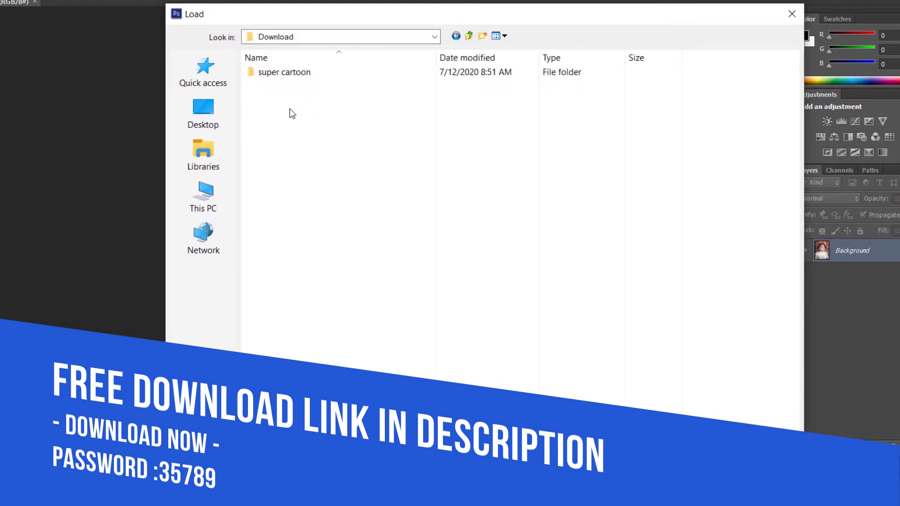
pyautogui.doubleClick(285, 76)
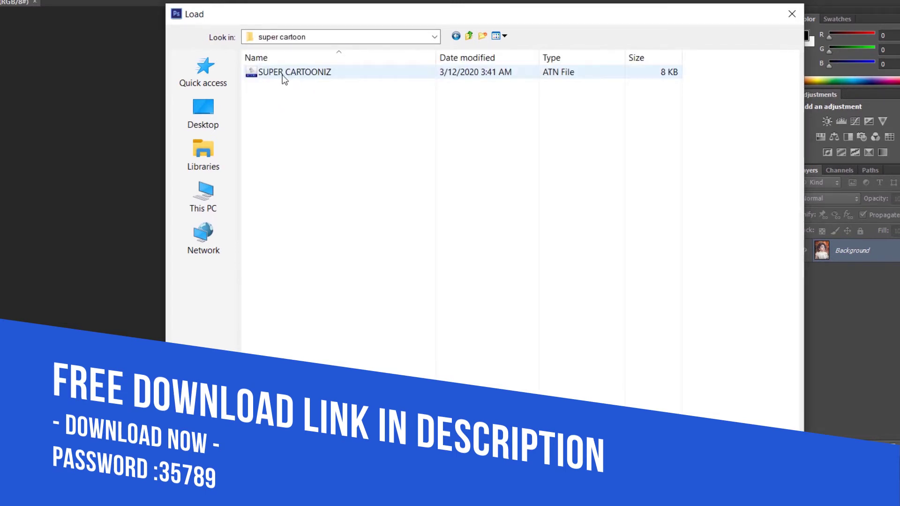
pyautogui.click(290, 74)
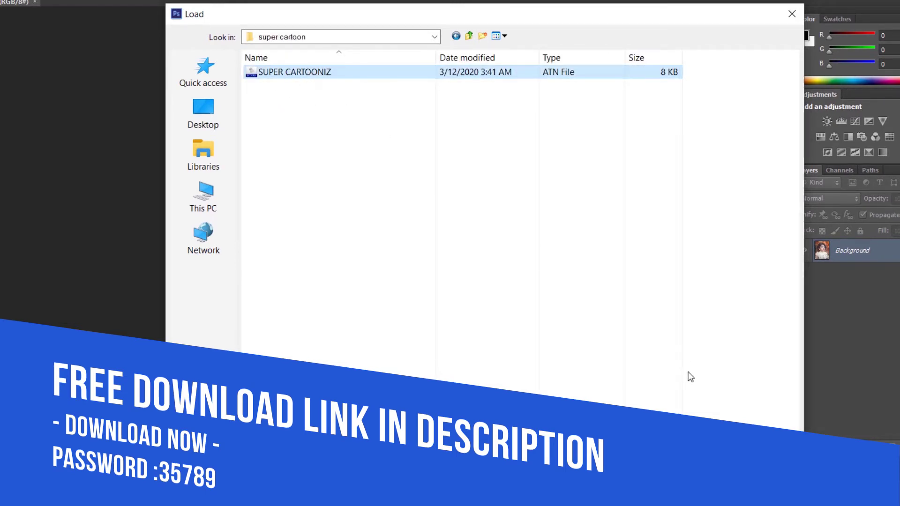
pyautogui.doubleClick(290, 73)
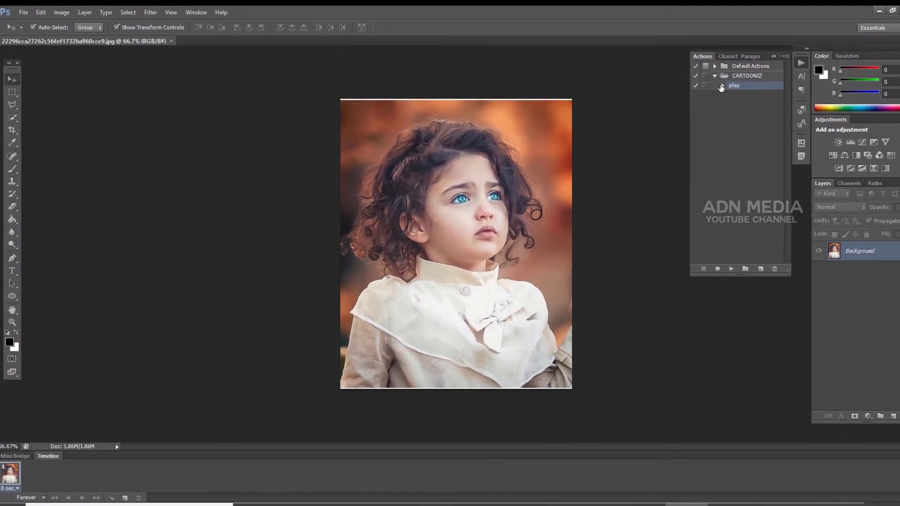
pyautogui.click(723, 86)
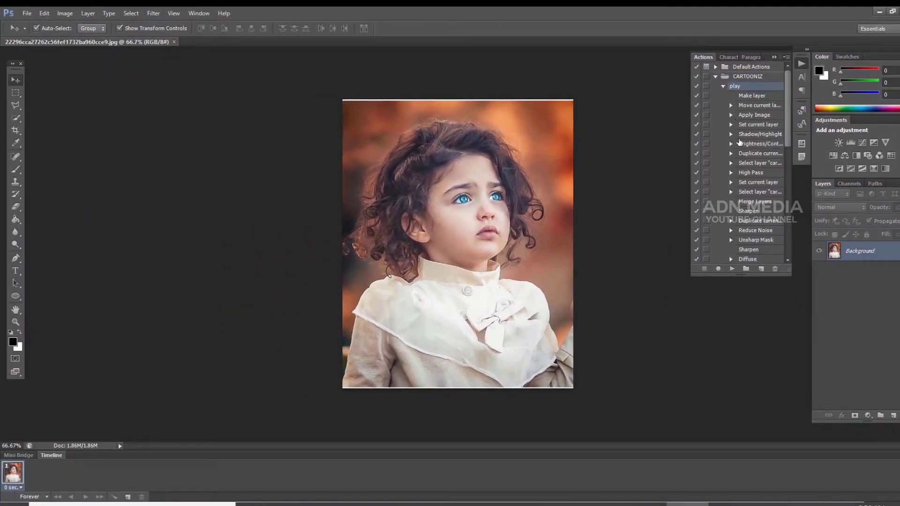
pyautogui.scroll(-3, 750, 204)
pyautogui.scroll(-3, 748, 207)
pyautogui.scroll(-3, 749, 225)
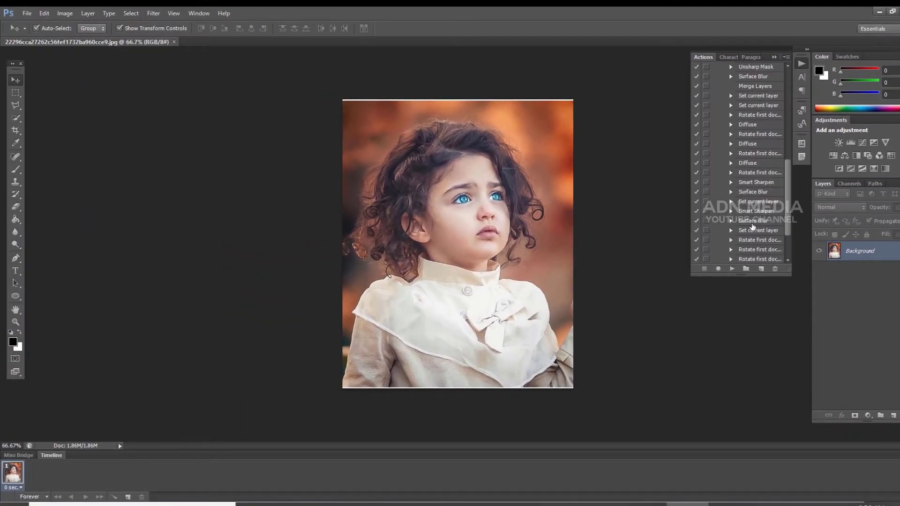
pyautogui.scroll(-3, 752, 243)
pyautogui.scroll(3, 751, 243)
pyautogui.scroll(3, 751, 243)
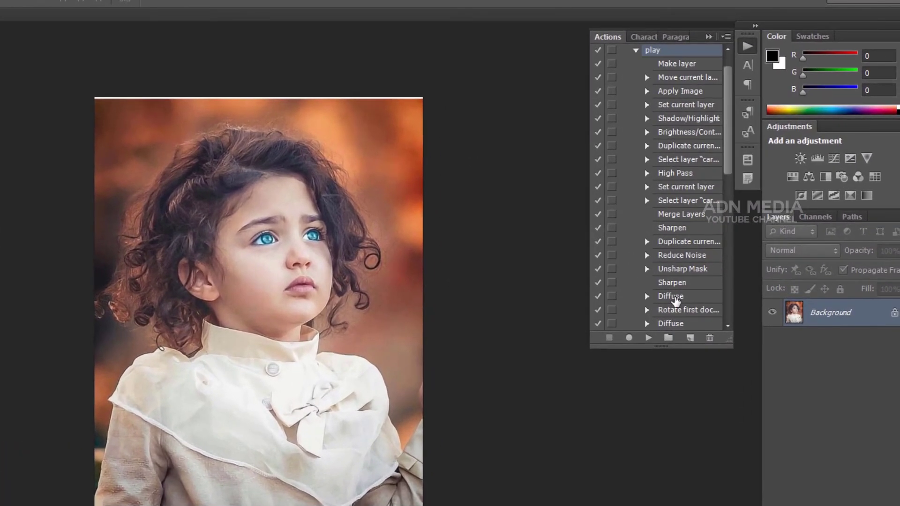
pyautogui.scroll(2, 752, 242)
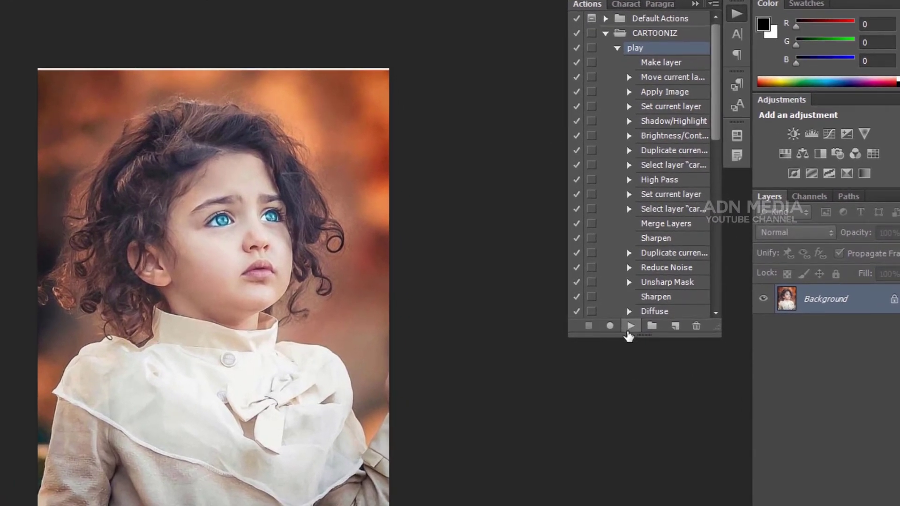
# Play the CARTOONIZ 'play' action on the girl's portrait
pyautogui.click(629, 328)
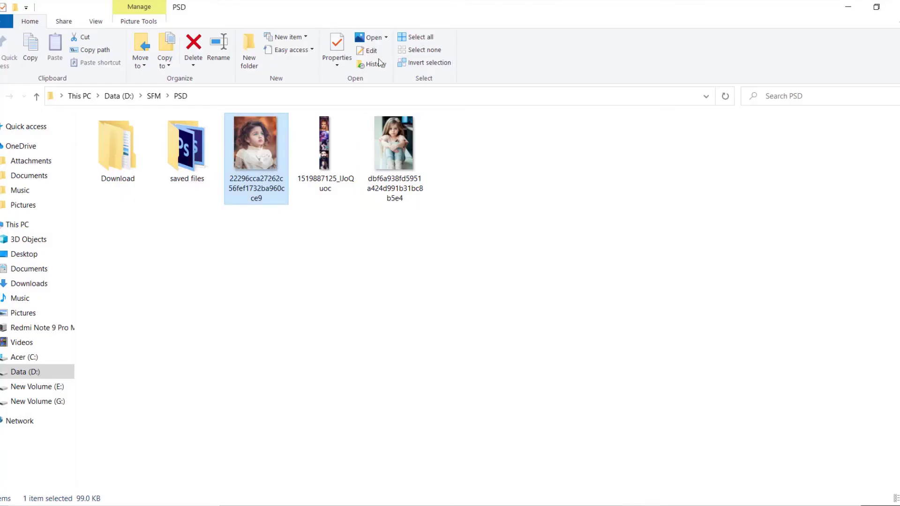
# View the original portrait in Photos, close it, and toggle the cartoniz 2 copy layer to compare
pyautogui.doubleClick(275, 142)
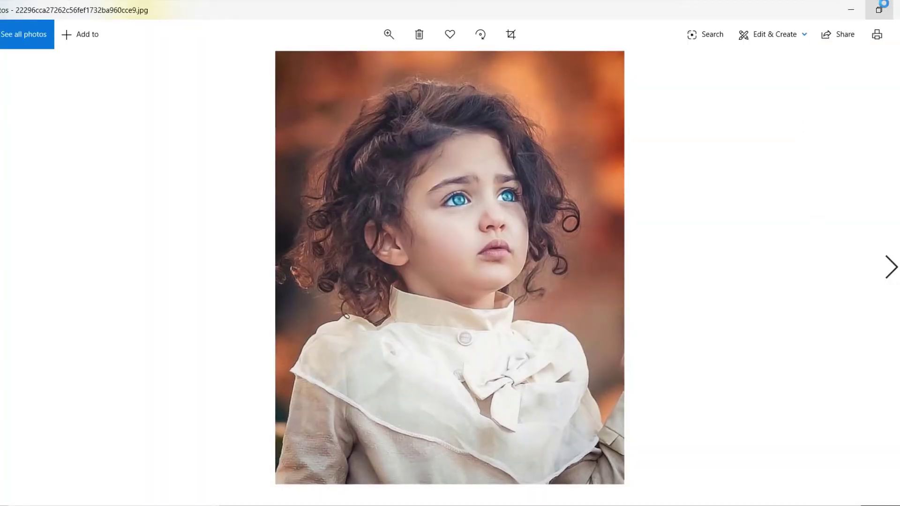
pyautogui.click(879, 9)
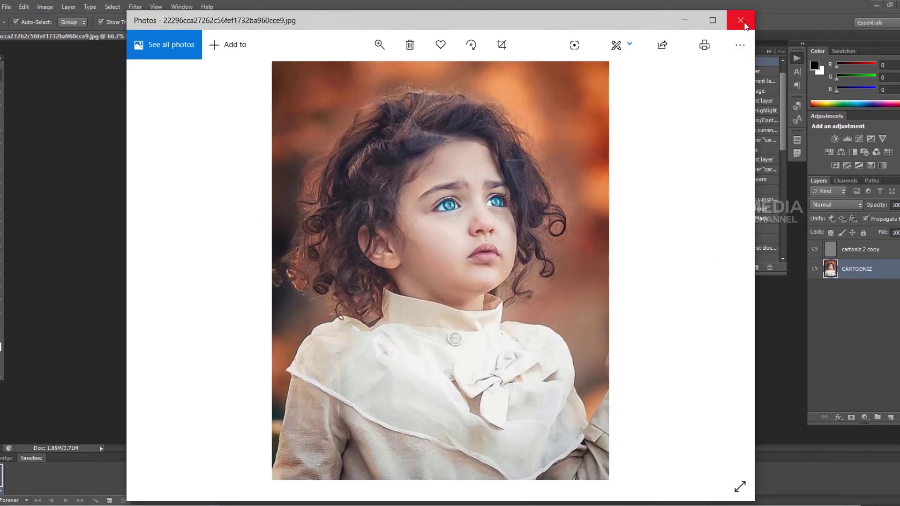
pyautogui.click(740, 21)
pyautogui.click(817, 250)
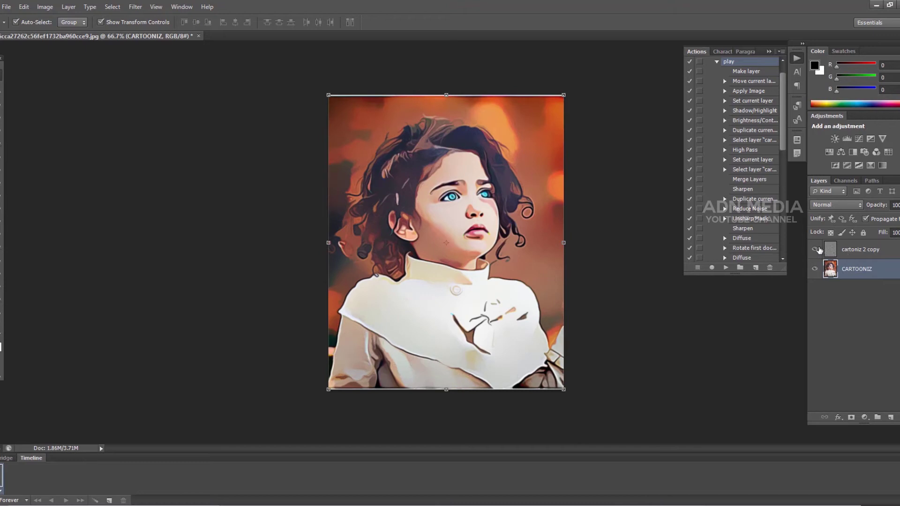
# Toggle the CARTOONIZ layer to compare, then start Save As with JPEG format
pyautogui.click(815, 271)
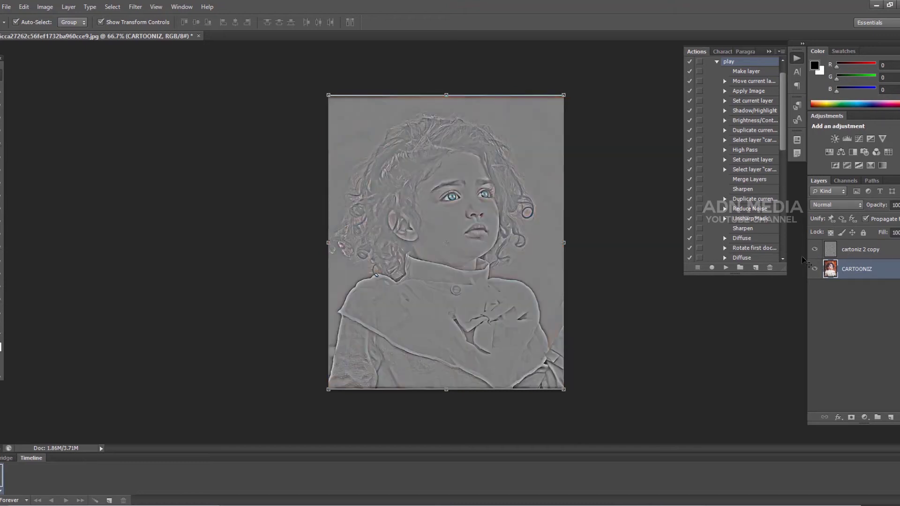
pyautogui.click(815, 249)
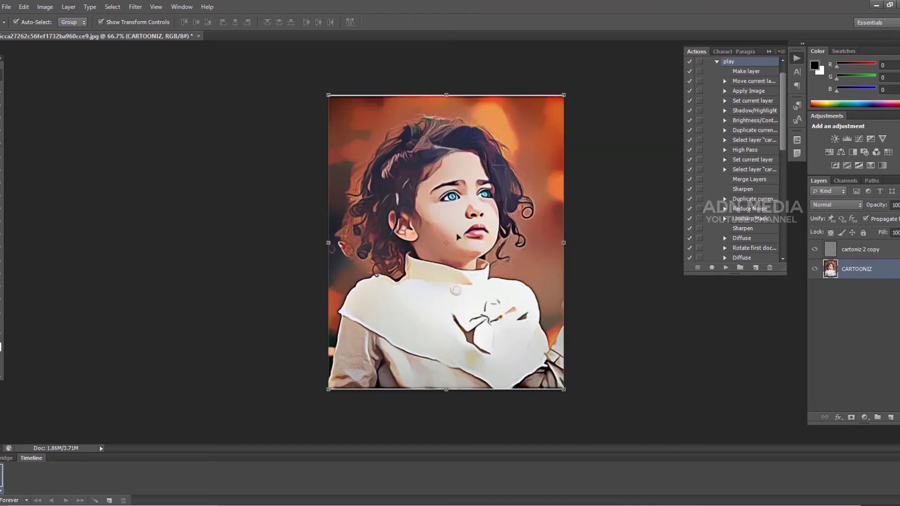
pyautogui.click(7, 7)
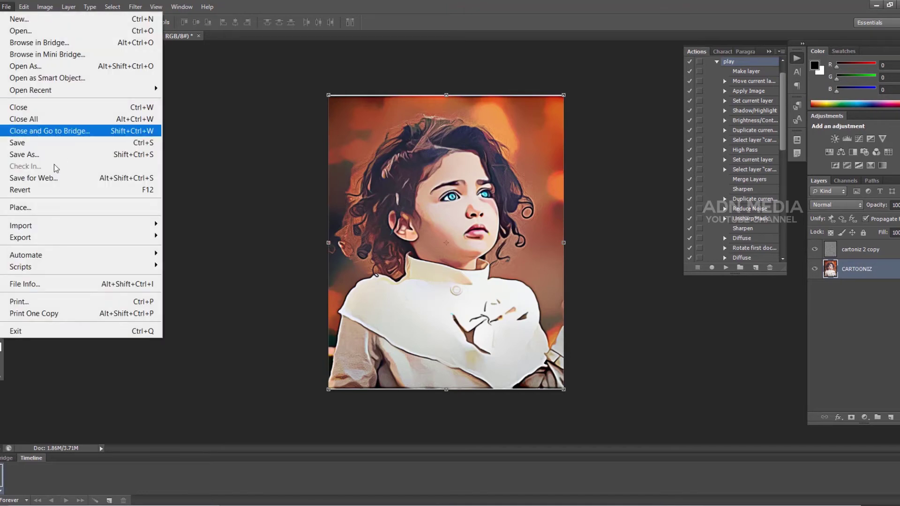
pyautogui.click(18, 143)
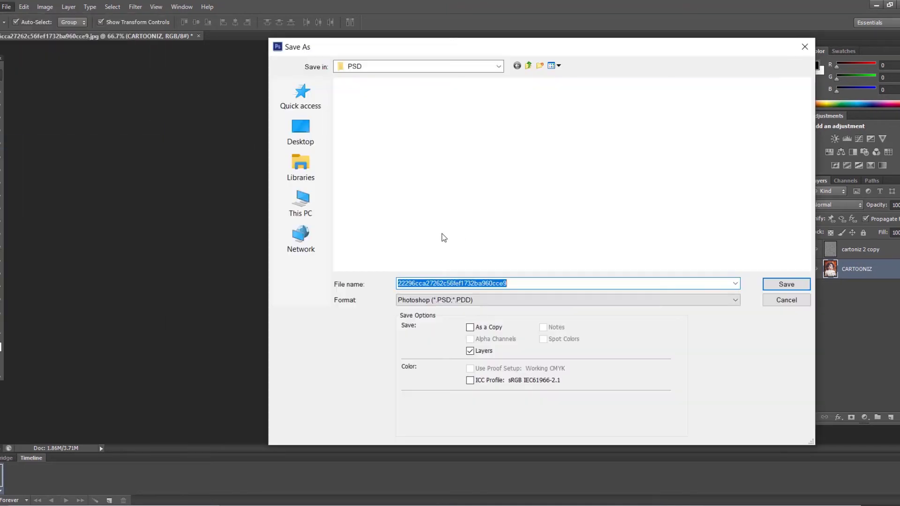
pyautogui.click(468, 300)
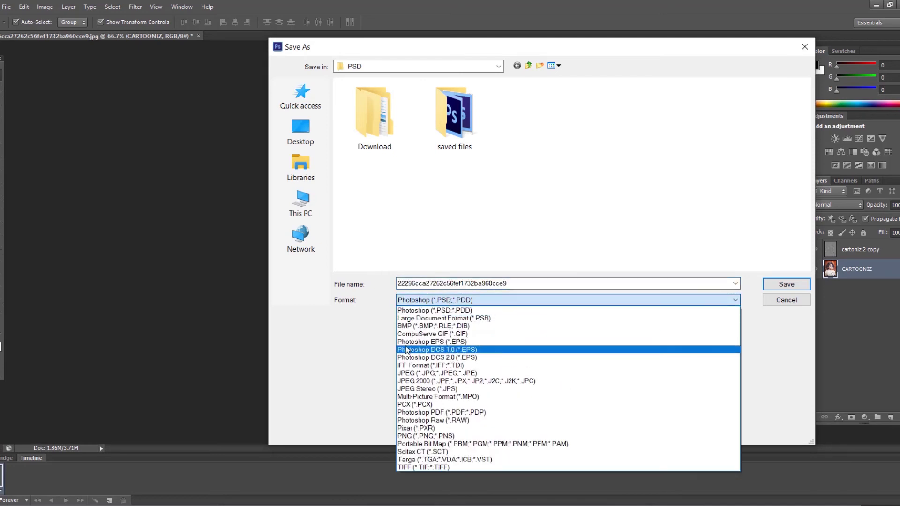
pyautogui.click(468, 370)
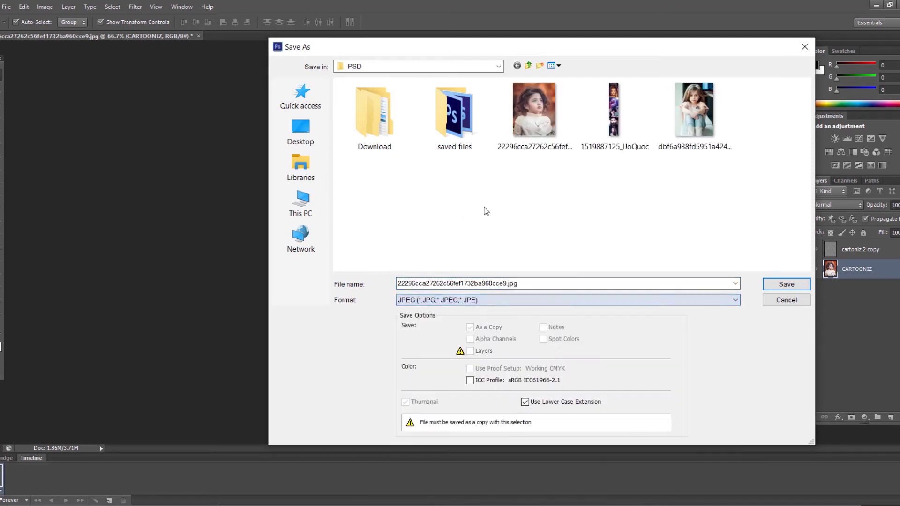
# Name the JPEG copy 'super cartoon' and save it
pyautogui.doubleClick(523, 285)
pyautogui.write('c')
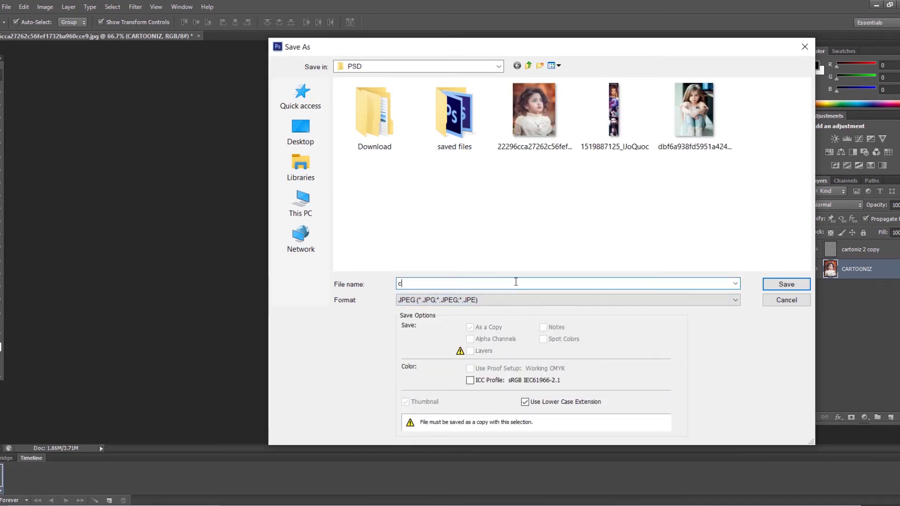
pyautogui.press('BackSpace')
pyautogui.write('super cartoon')
pyautogui.press('Return')
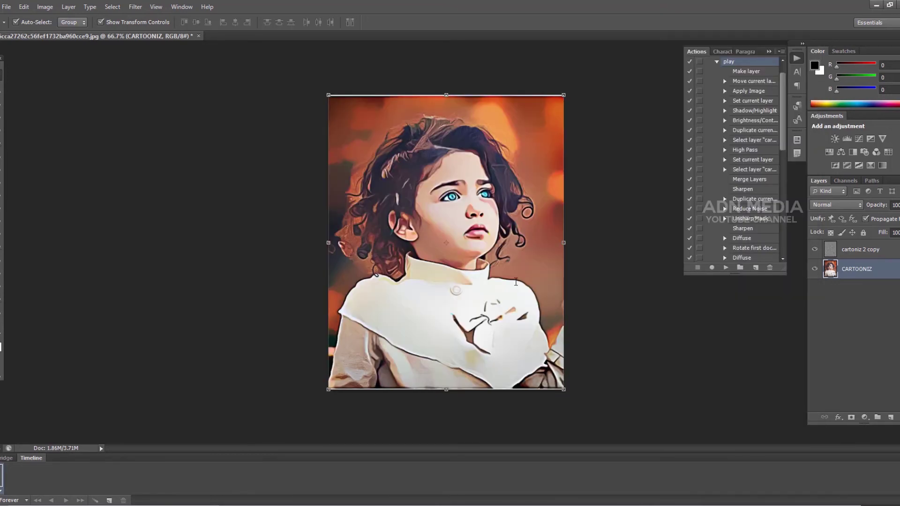
# Accept the JPEG options and open the saved super cartoon.jpg in Photos
pyautogui.click(507, 140)
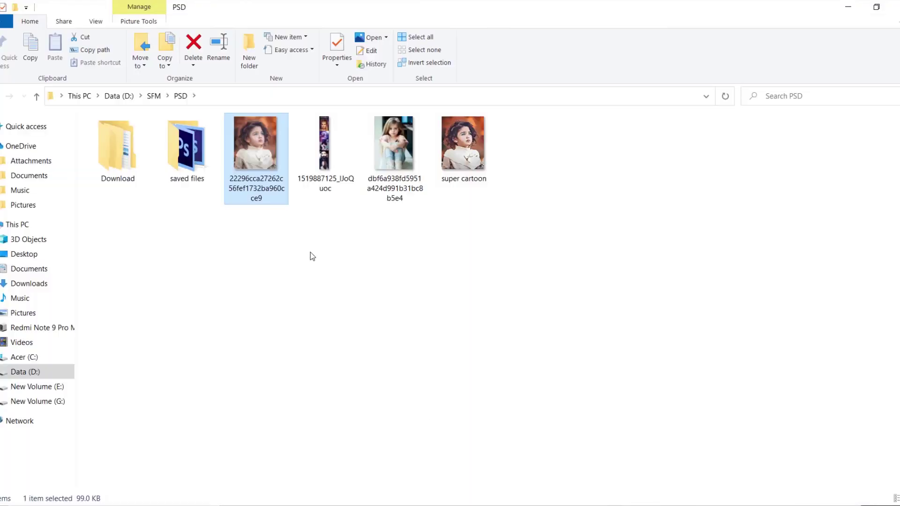
pyautogui.press('End')
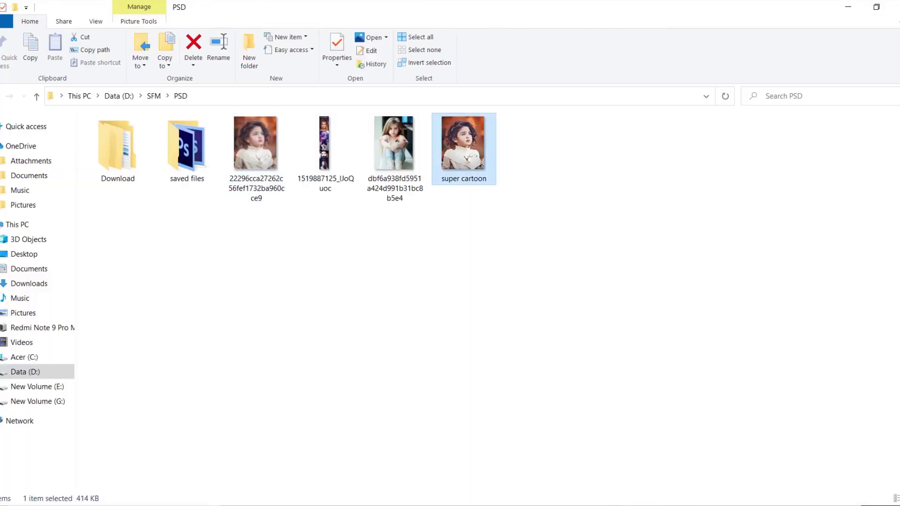
pyautogui.doubleClick(448, 149)
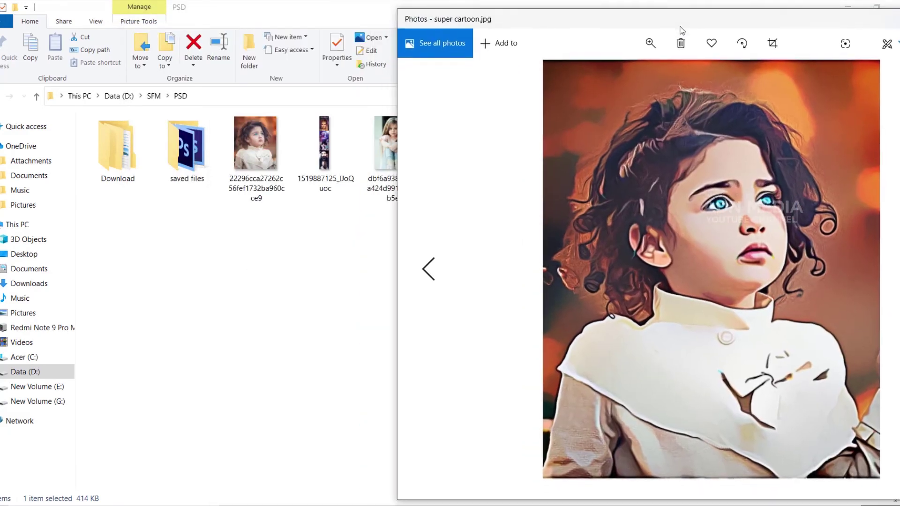
# Open the original portrait in Photos and arrange both windows side by side
pyautogui.click(273, 153)
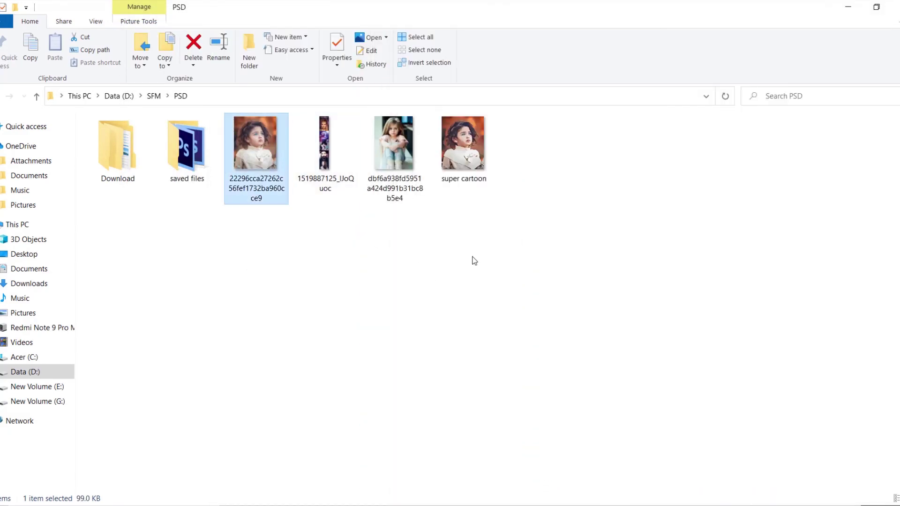
pyautogui.press('Return')
pyautogui.click(849, 5)
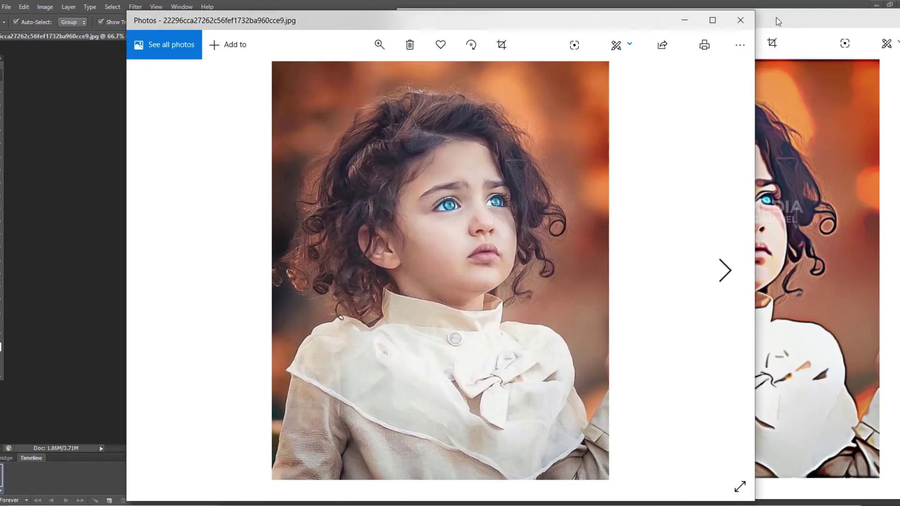
pyautogui.moveTo(476, 29); pyautogui.dragTo(354, 26)
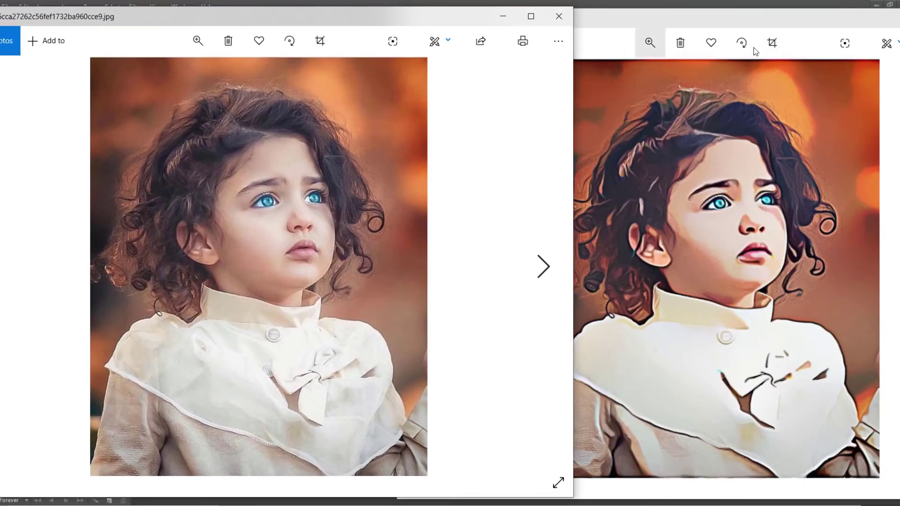
pyautogui.moveTo(713, 24); pyautogui.dragTo(726, 16)
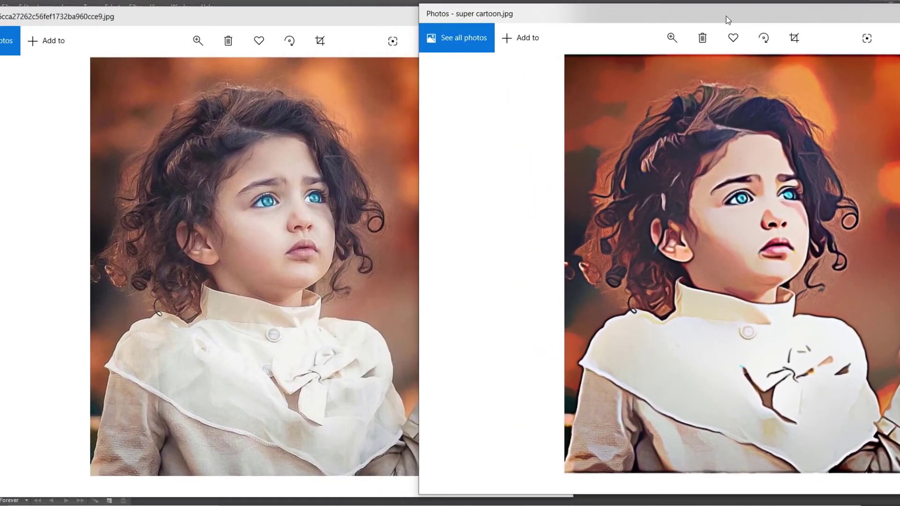